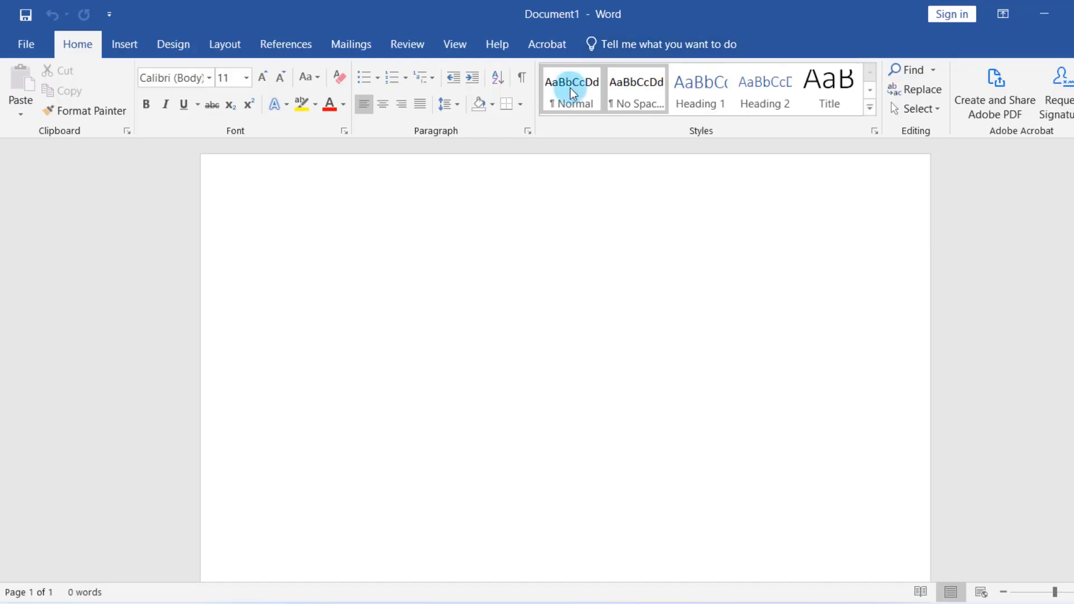
# - Check the Office version on the Account page, then dictate the demo sentence and 'I am using Windows 11'
pyautogui.click(26, 44)
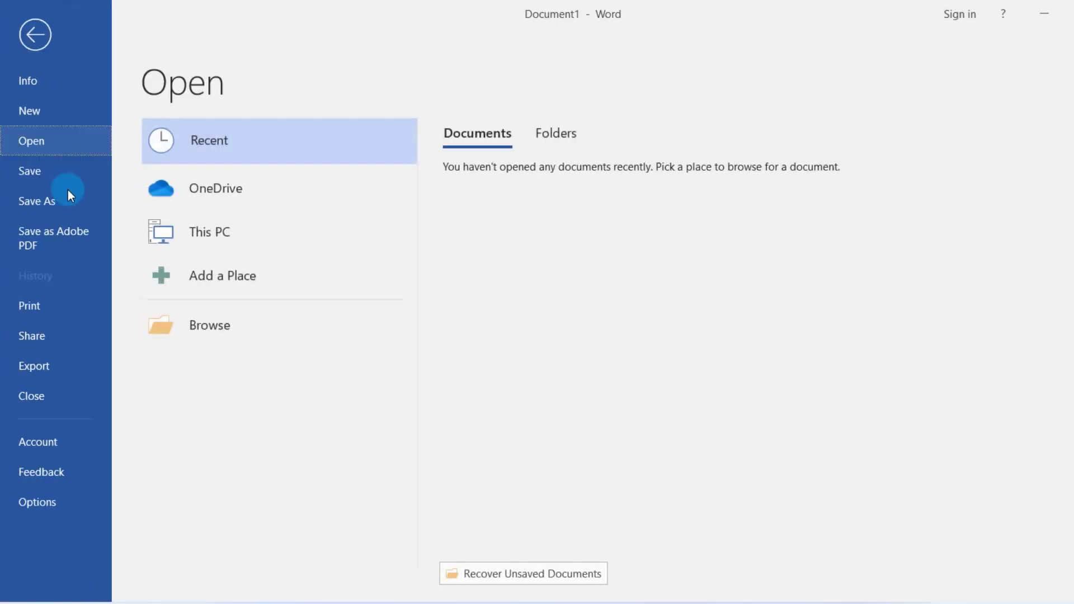
pyautogui.click(38, 442)
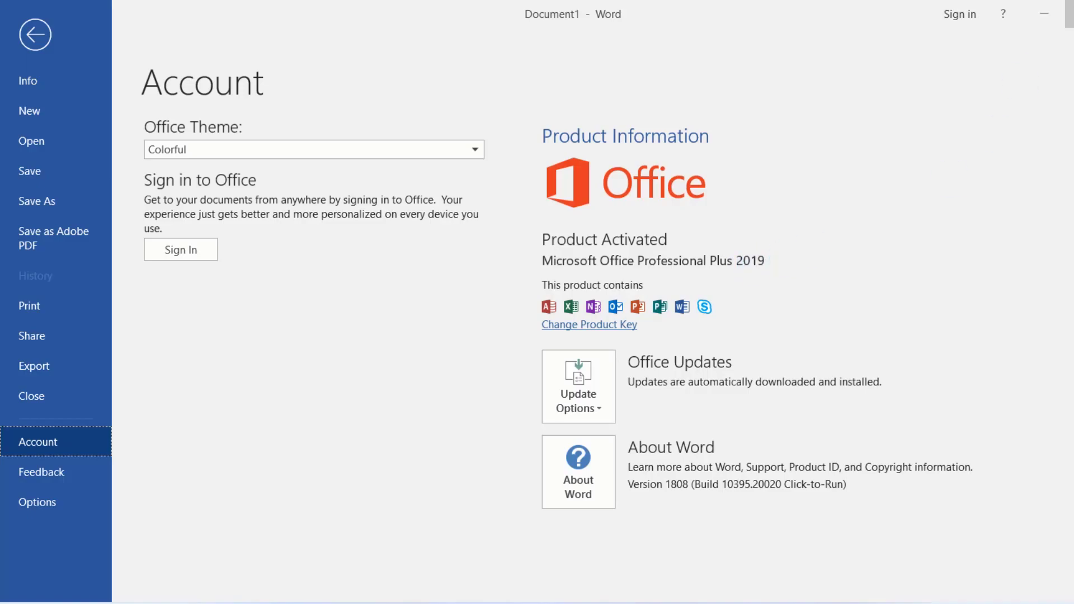
pyautogui.press('Escape')
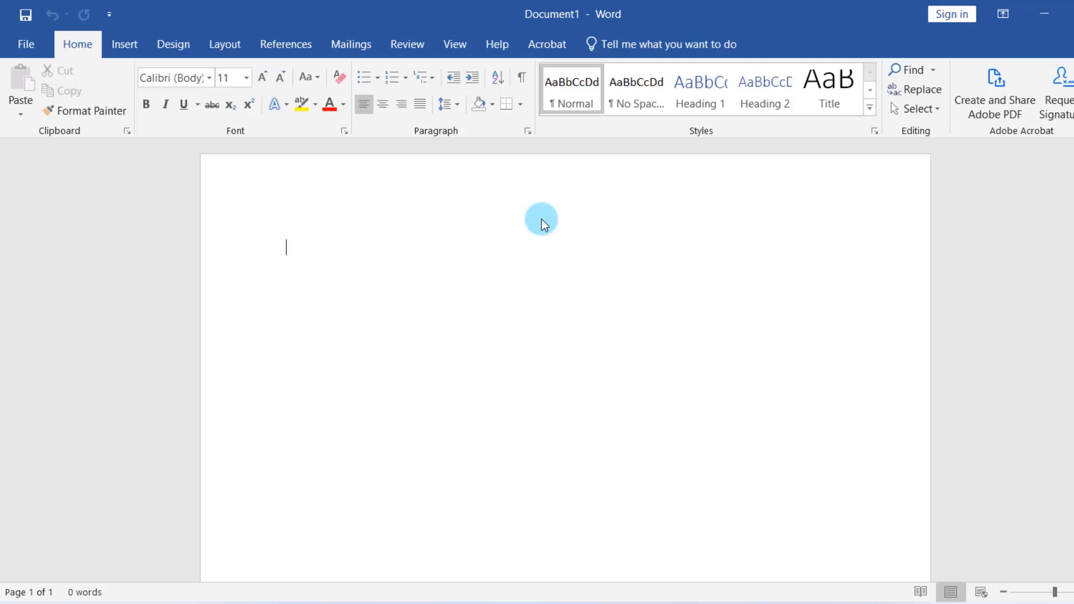
pyautogui.press('super+h')
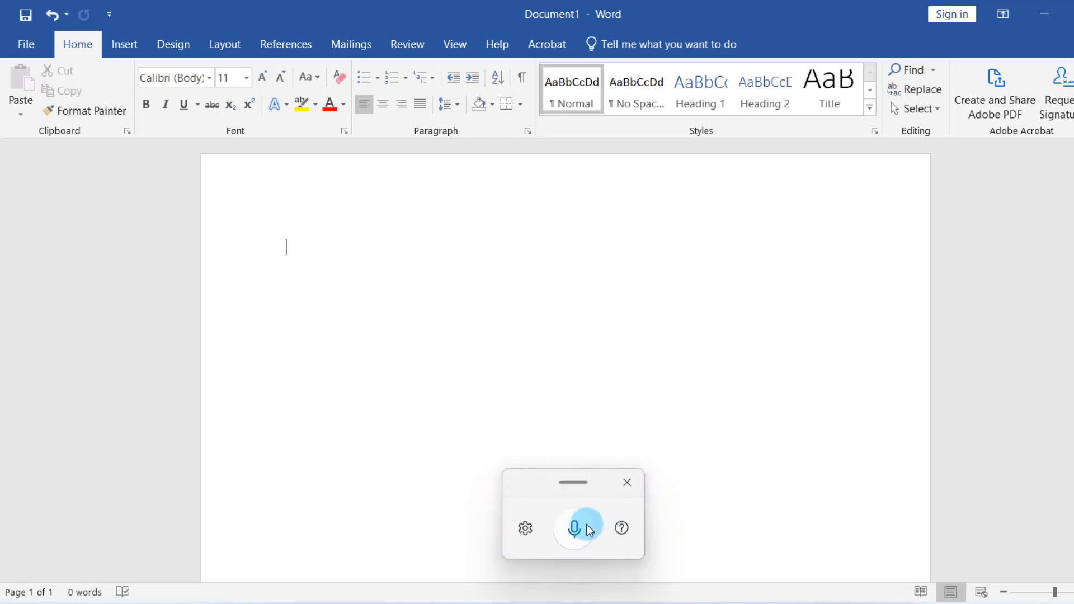
pyautogui.click(574, 527)
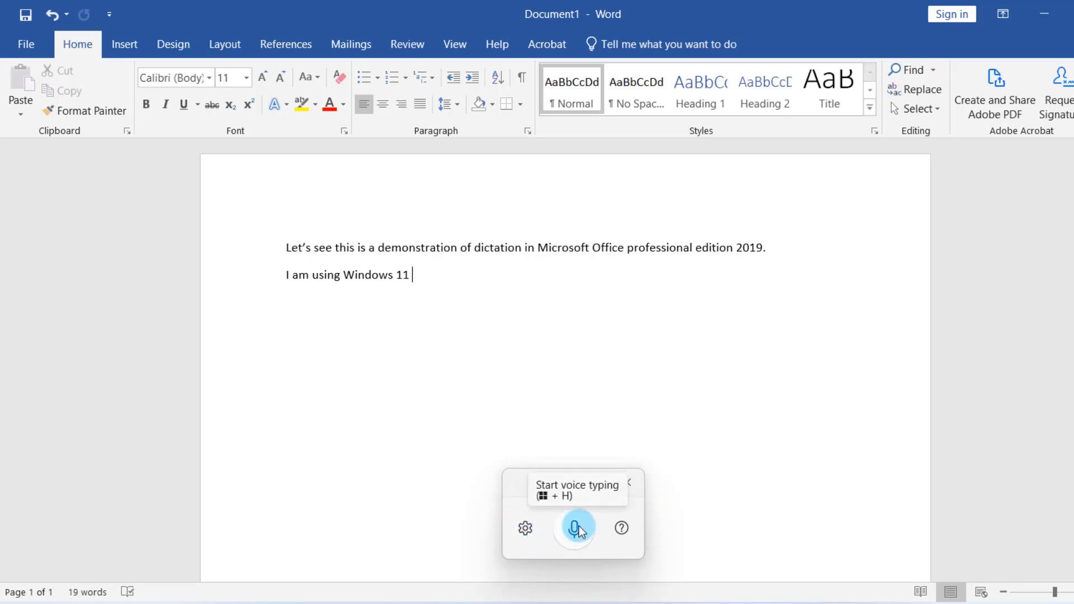
# - Switch on Auto punctuation and Voice typing launcher in the voice typing settings
pyautogui.click(527, 529)
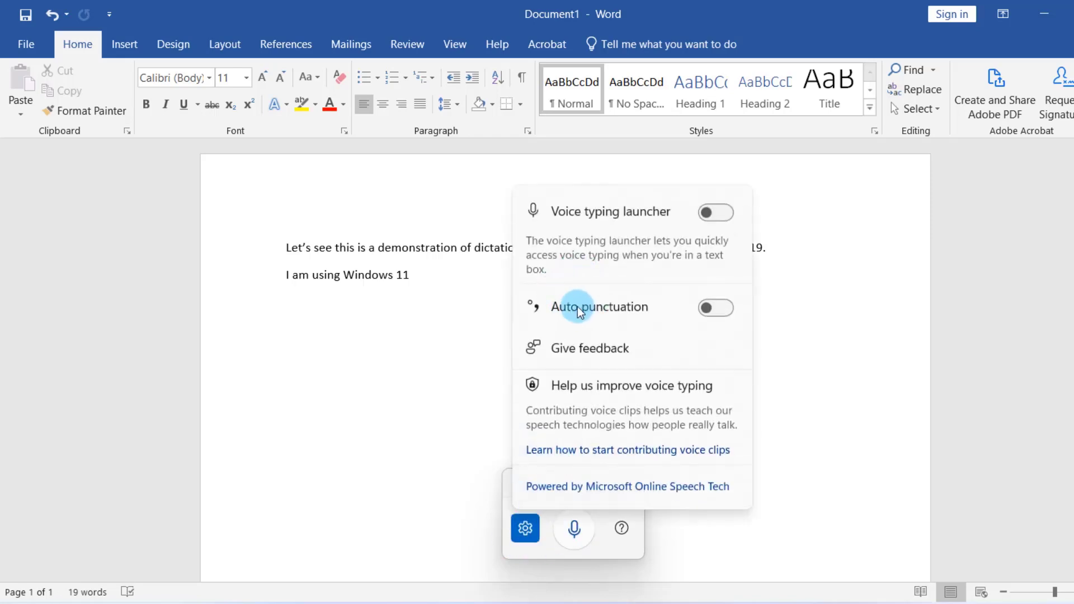
pyautogui.click(722, 308)
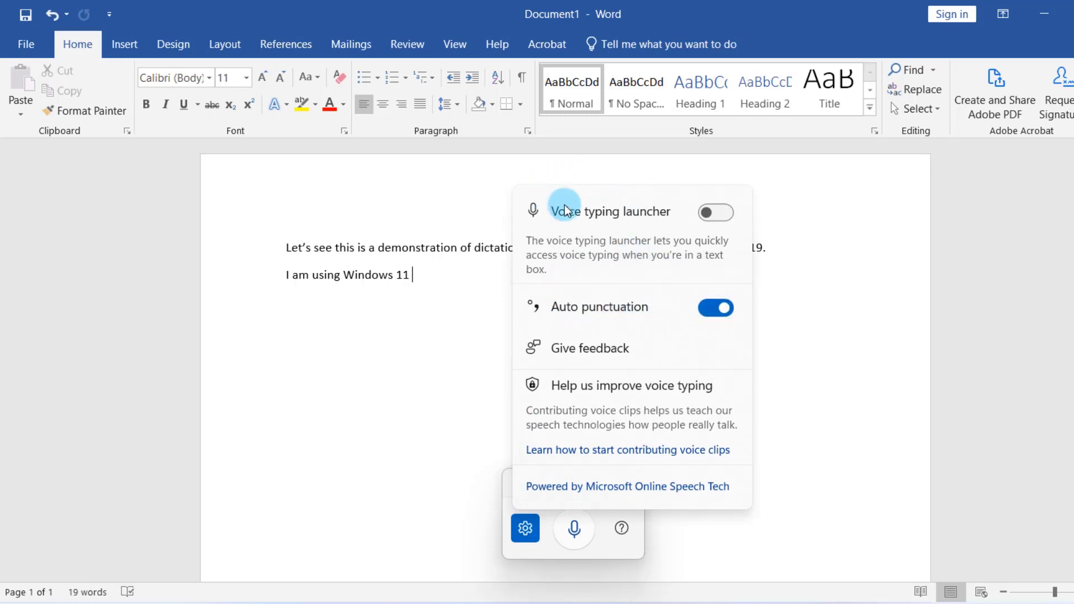
pyautogui.click(717, 211)
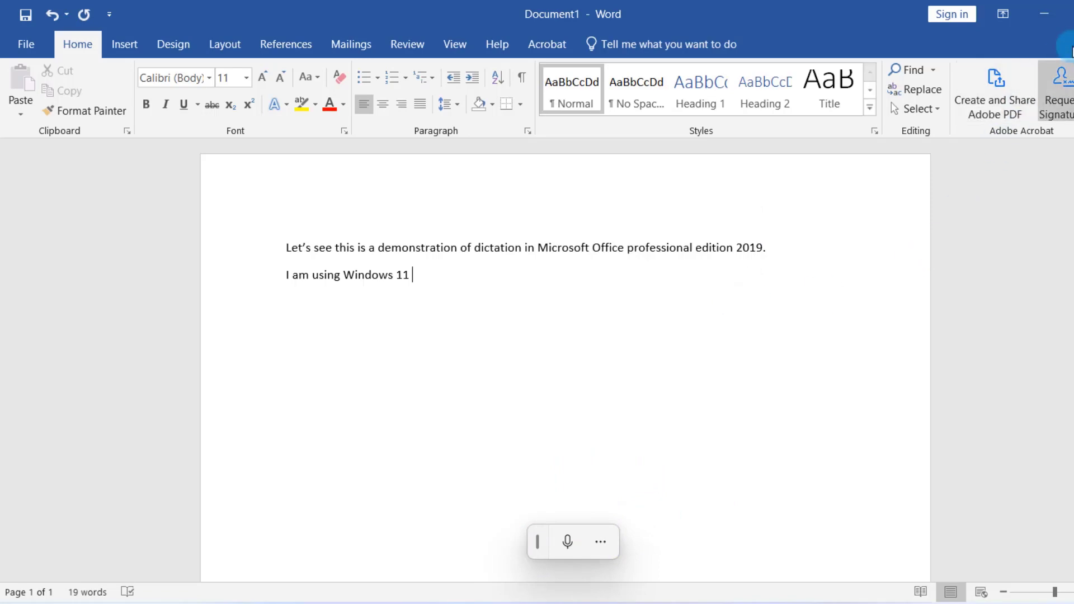
# - Close Word without saving the dictated text and relaunch it
pyautogui.click(1045, 14)
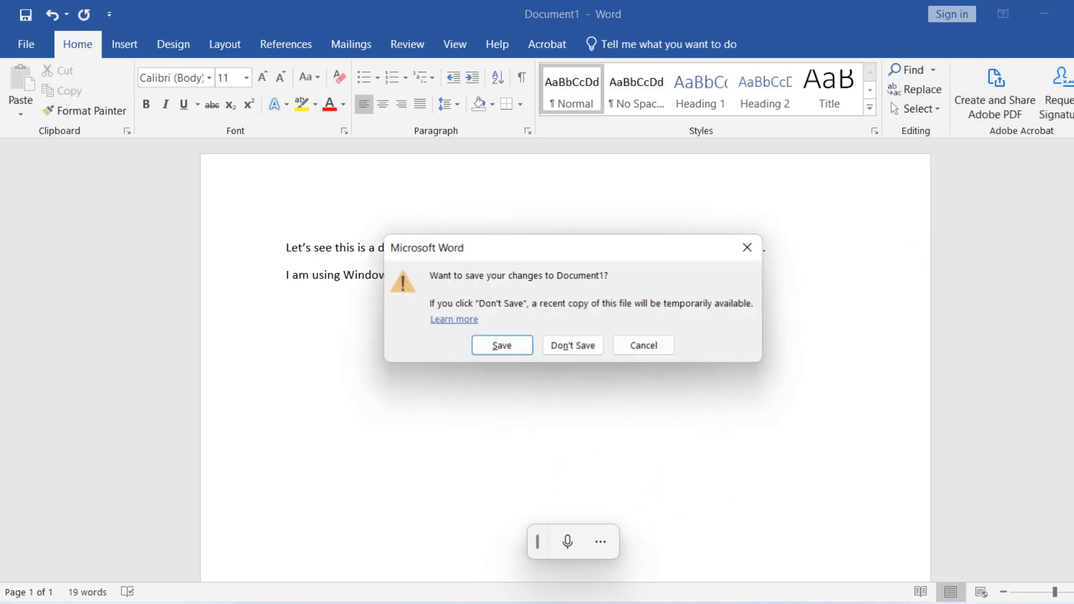
pyautogui.click(568, 348)
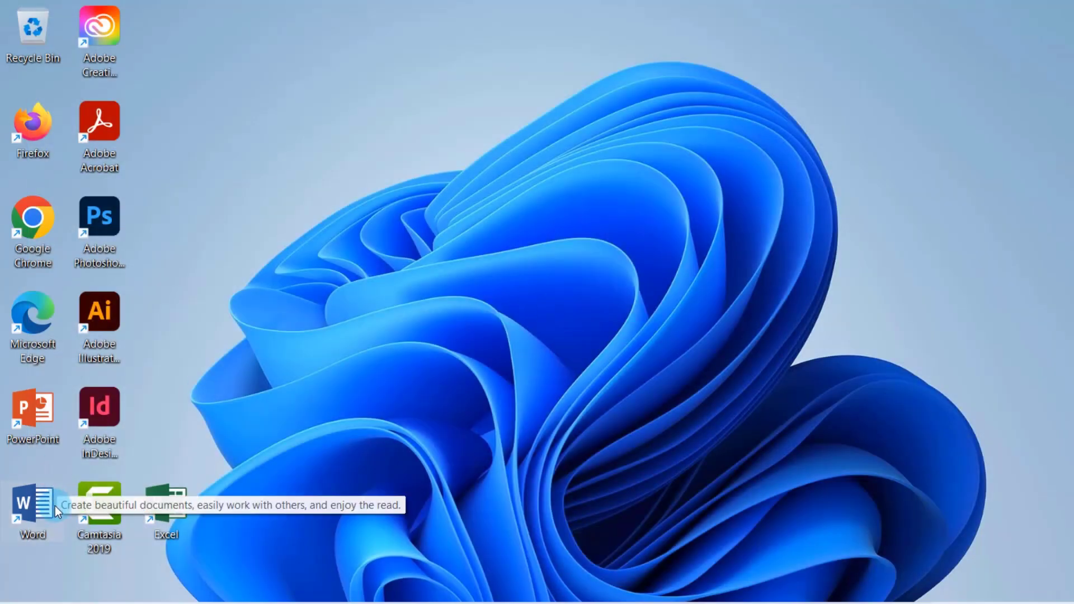
pyautogui.doubleClick(34, 503)
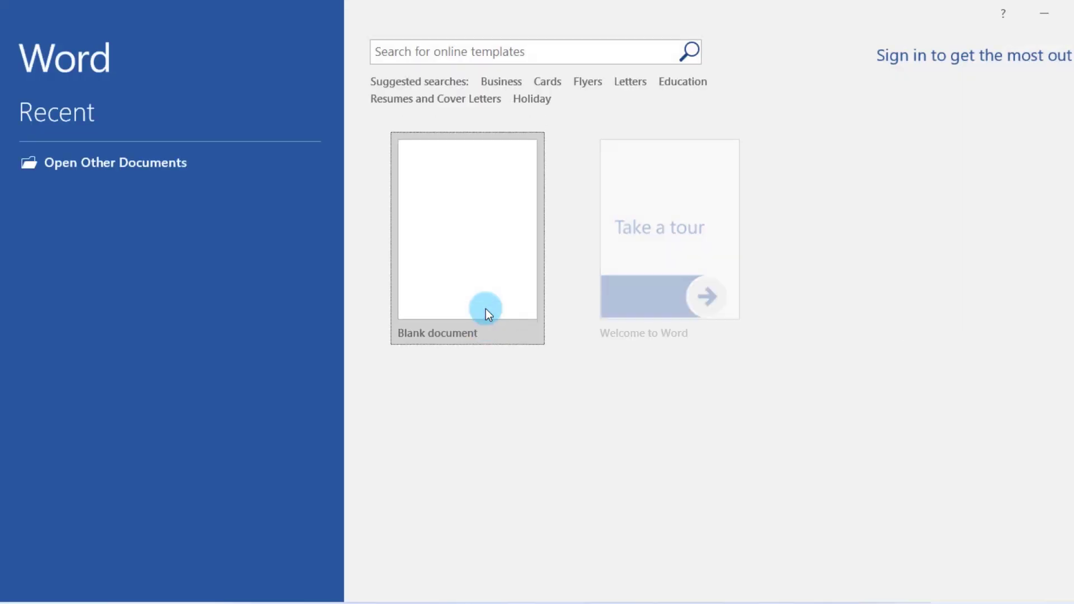
# - Start a blank document and switch the Voice typing launcher off
pyautogui.click(486, 309)
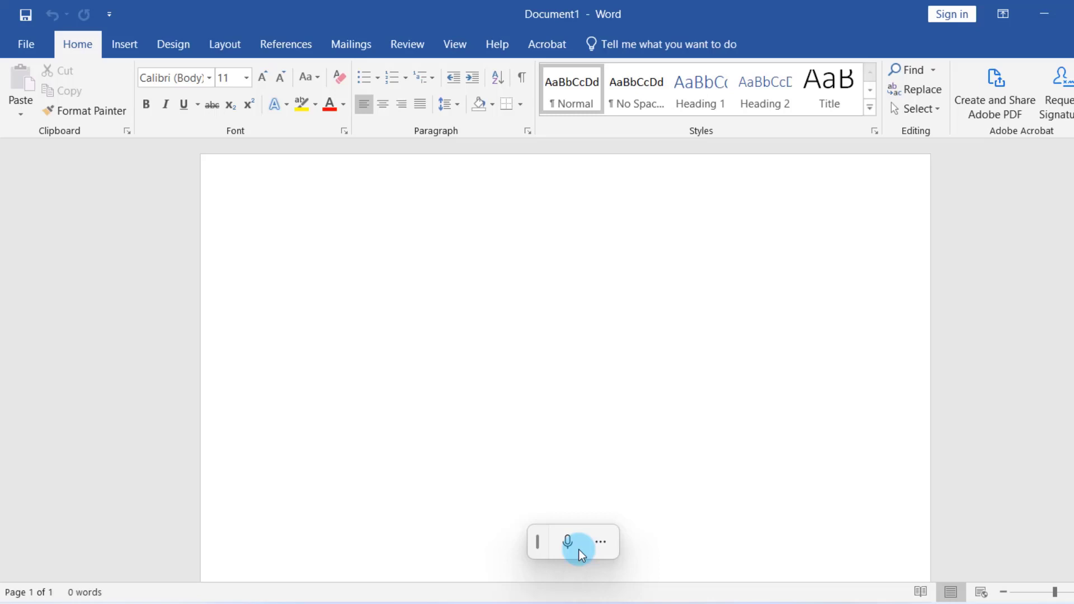
pyautogui.click(601, 543)
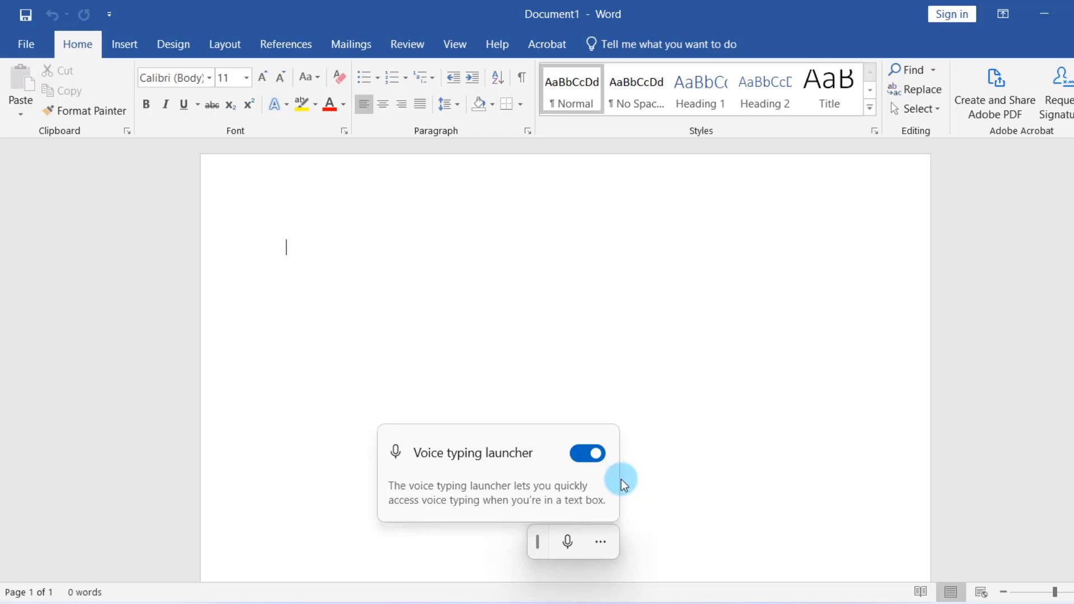
pyautogui.click(581, 457)
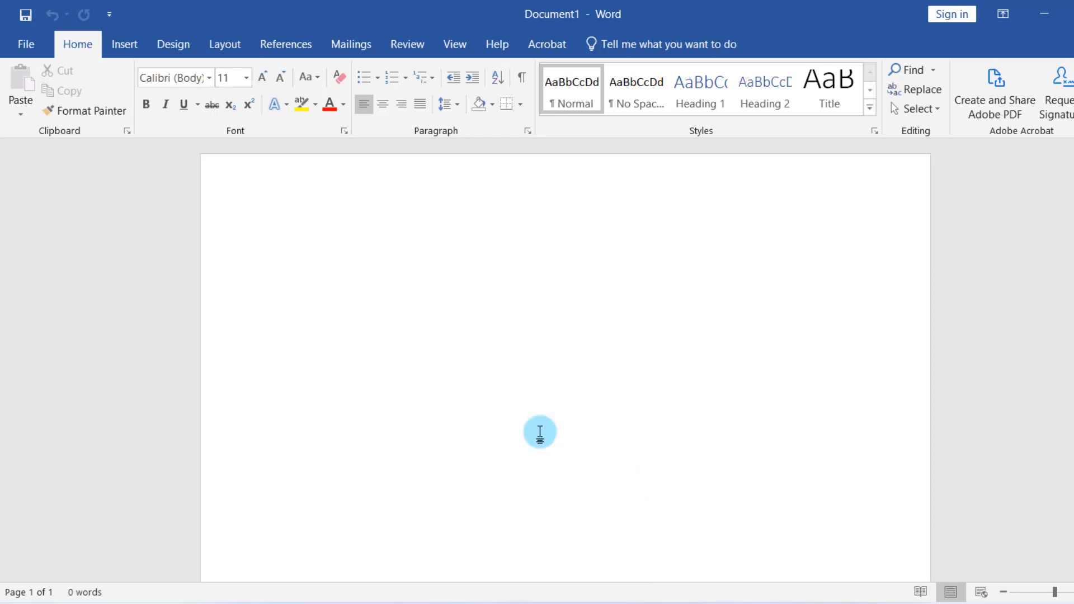
# - Start voice typing and dictate 'Hello everyone. How are you all today?'
pyautogui.press('super+h')
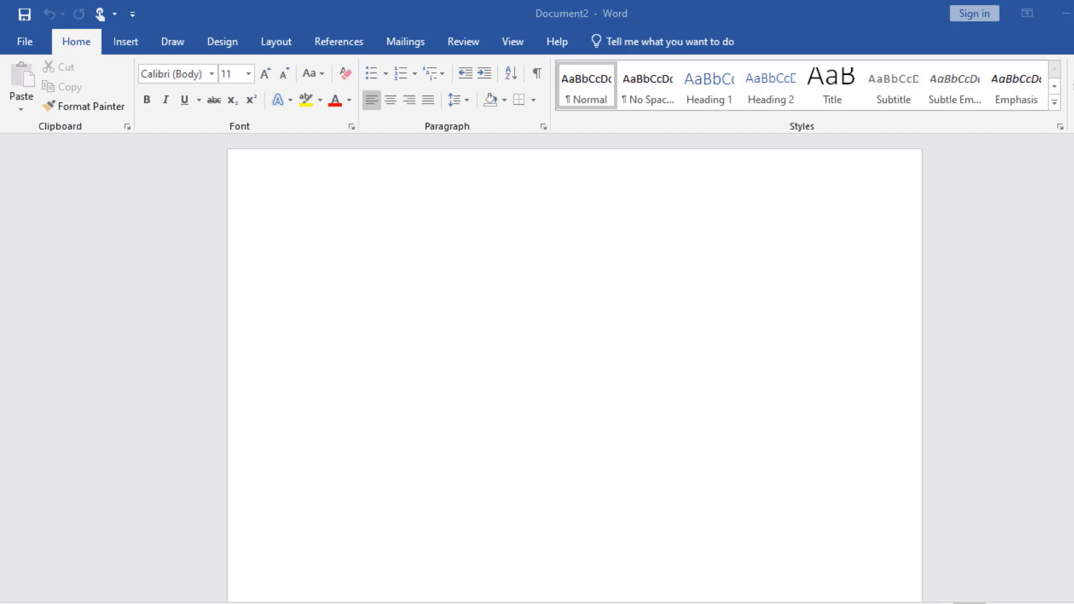
# - Review the Office product information under File > Account
pyautogui.click(24, 41)
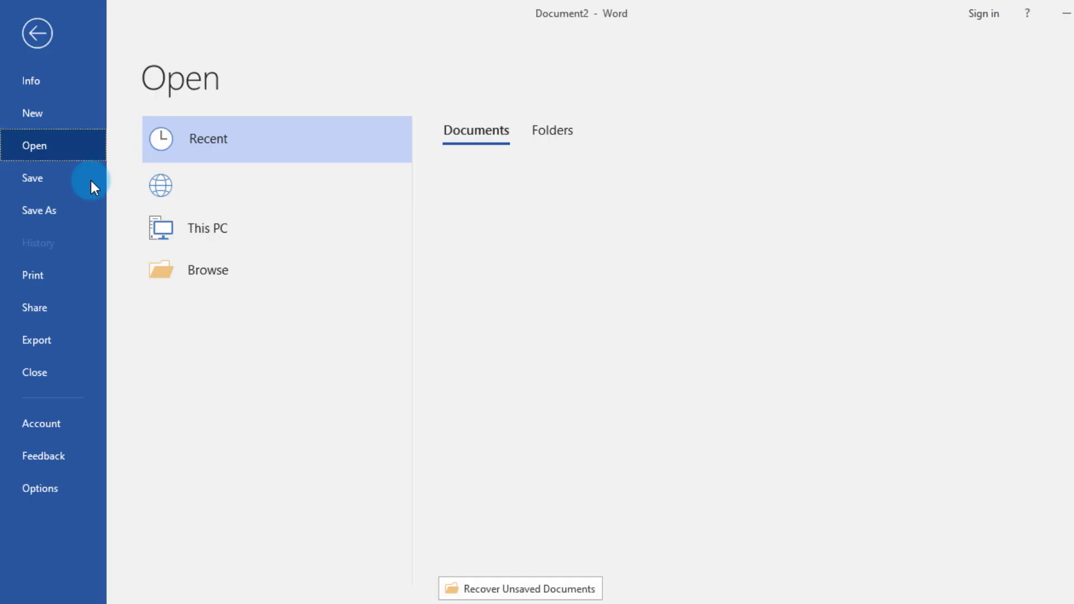
pyautogui.click(40, 423)
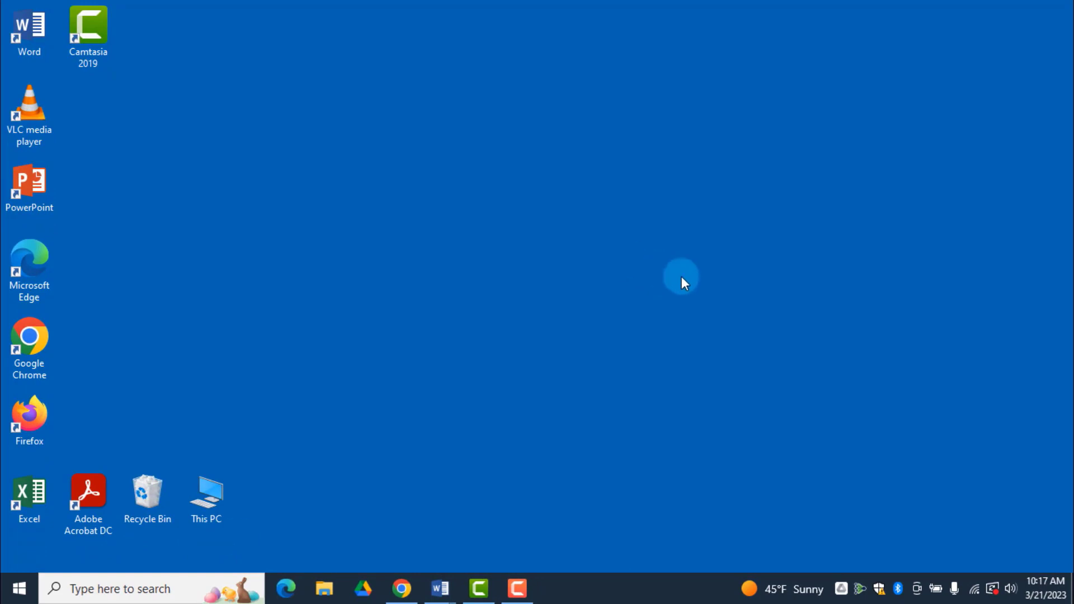
# - Turn on Online speech recognition under Windows Privacy > Speech settings
pyautogui.click(143, 588)
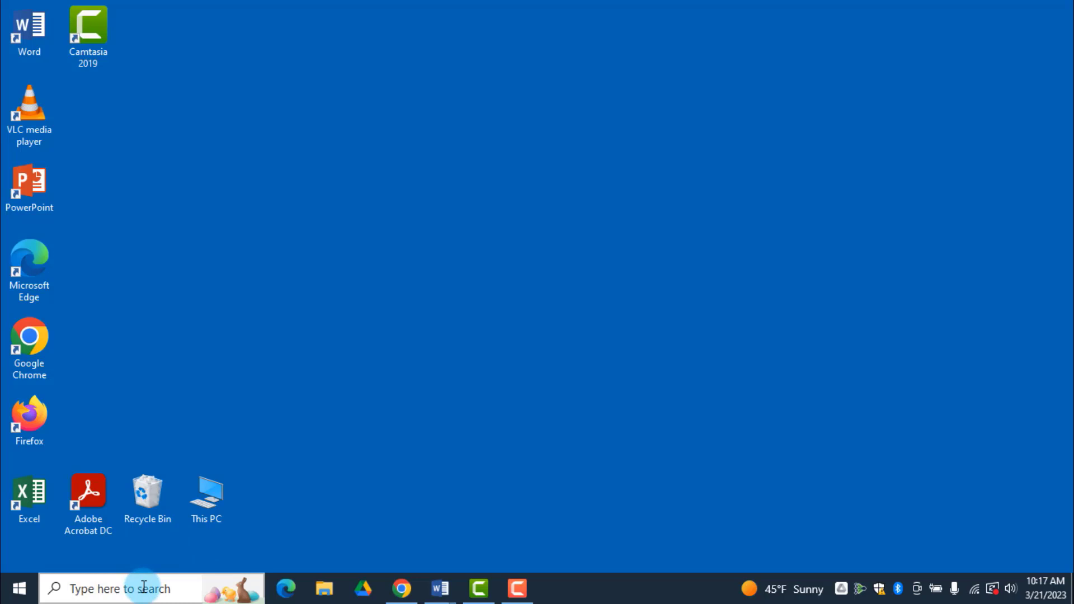
pyautogui.write('pri')
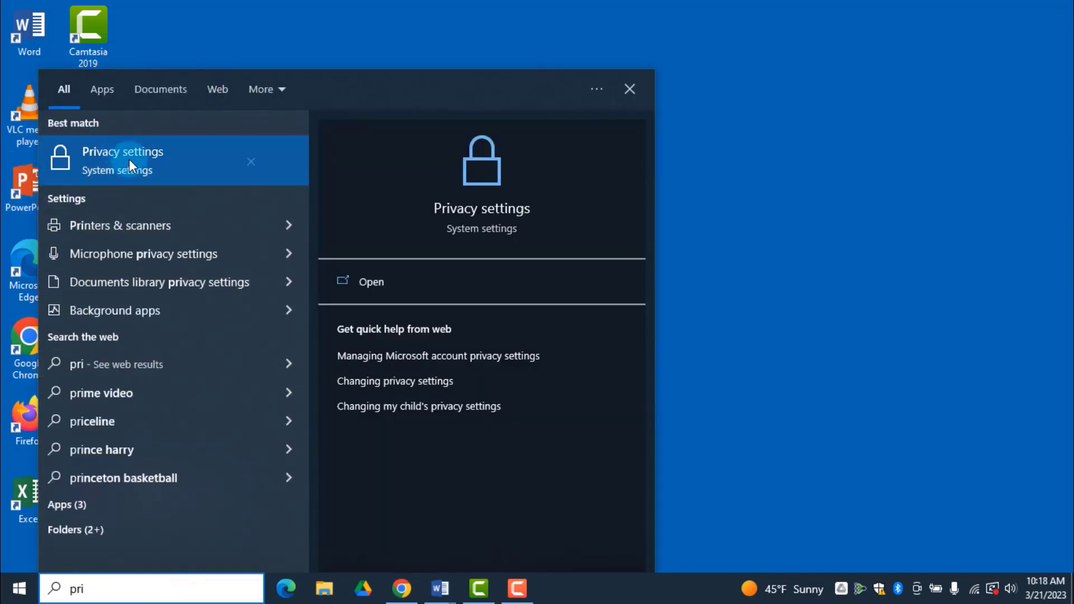
pyautogui.click(155, 160)
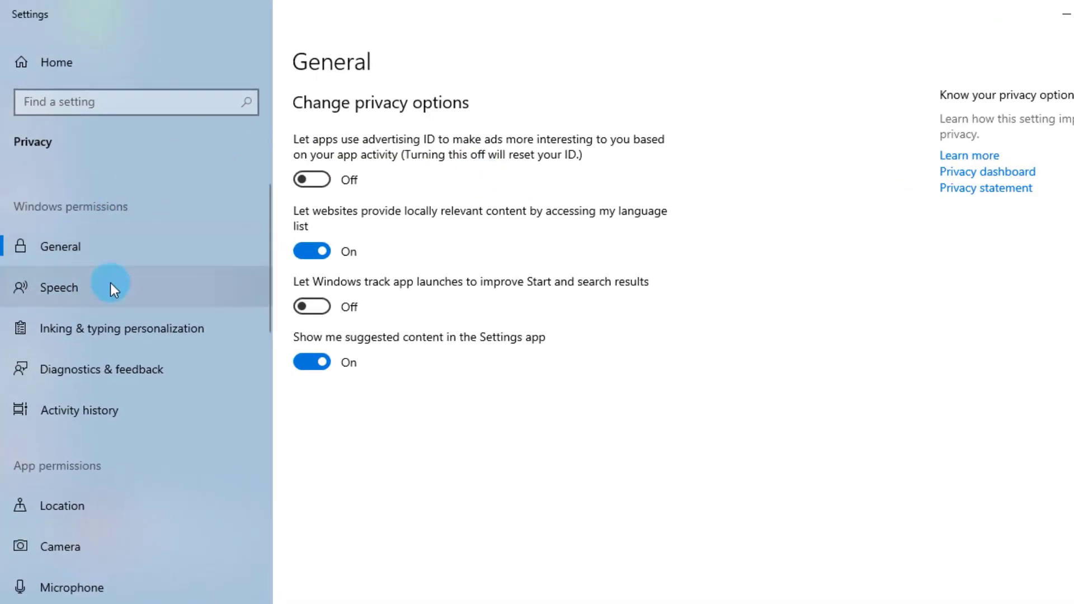
pyautogui.click(65, 287)
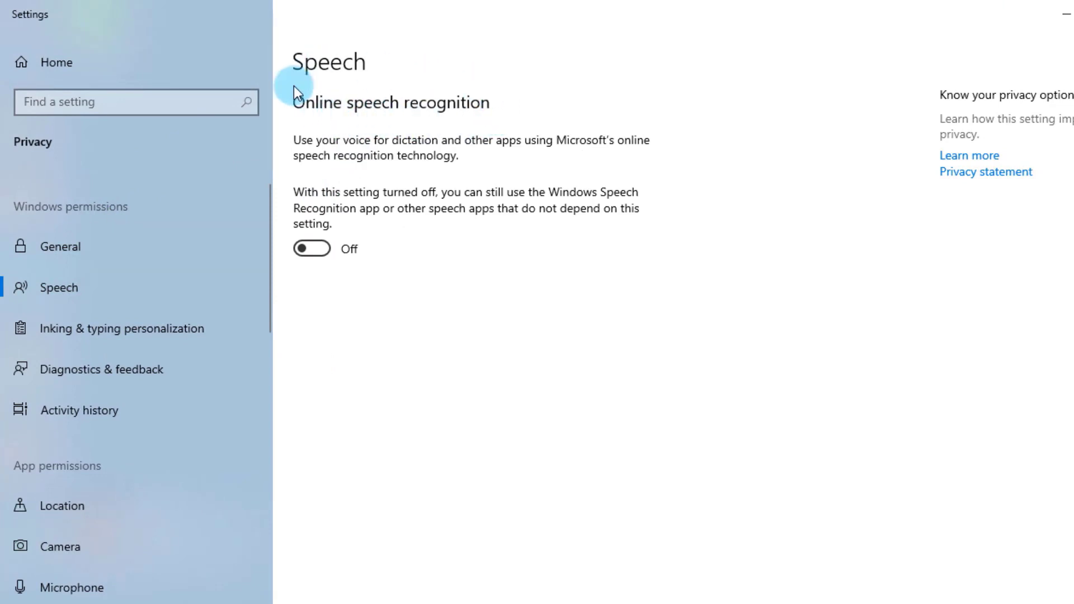
pyautogui.click(322, 249)
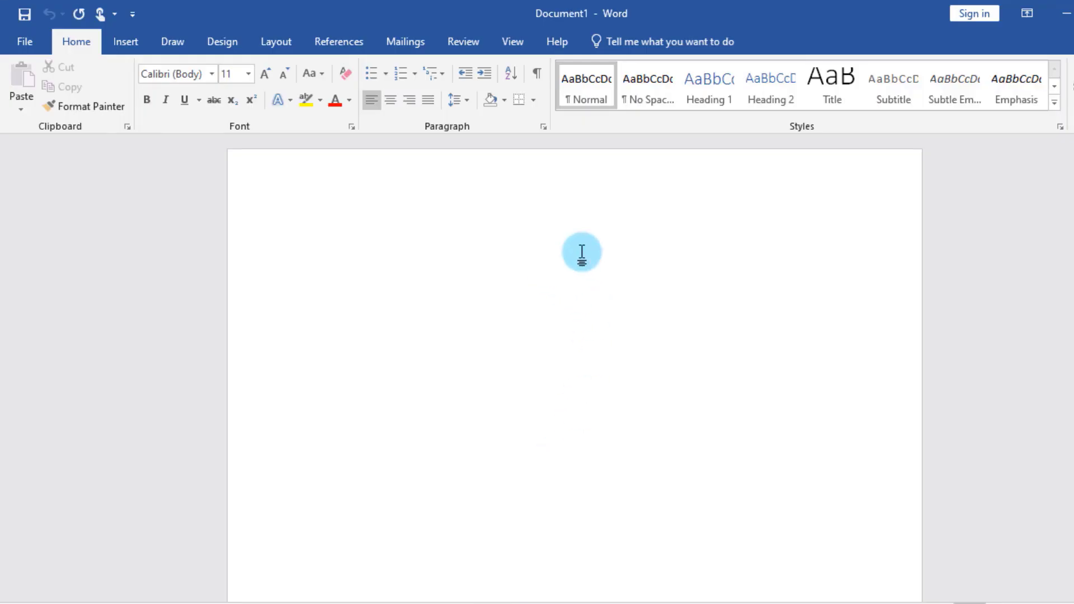
# - Open the voice typing bar with Win+H over the blank Word document
pyautogui.press('super+h')
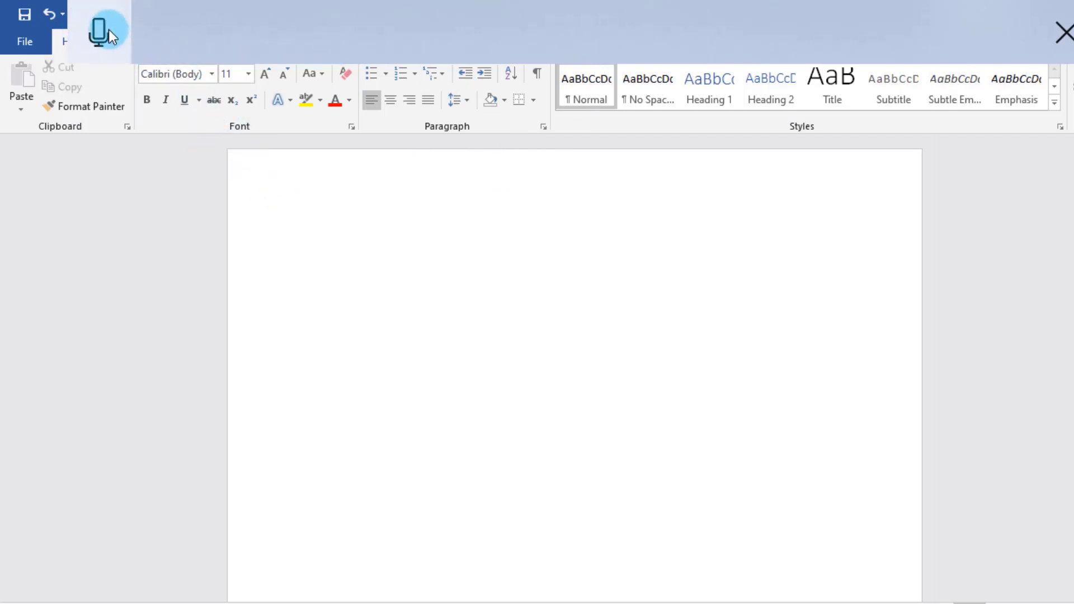
# - Start the dictation microphone and dictate the Office 2019 and Windows 10 lines
pyautogui.click(103, 28)
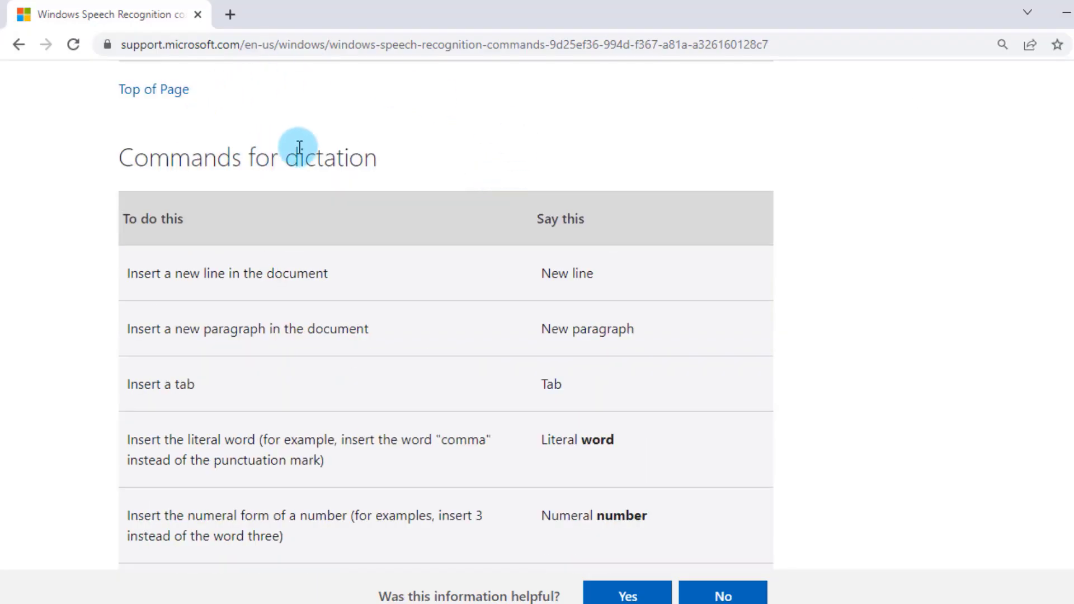
# - Select the support page address, then minimize Chrome to return to Word
pyautogui.moveTo(148, 45); pyautogui.dragTo(663, 45)
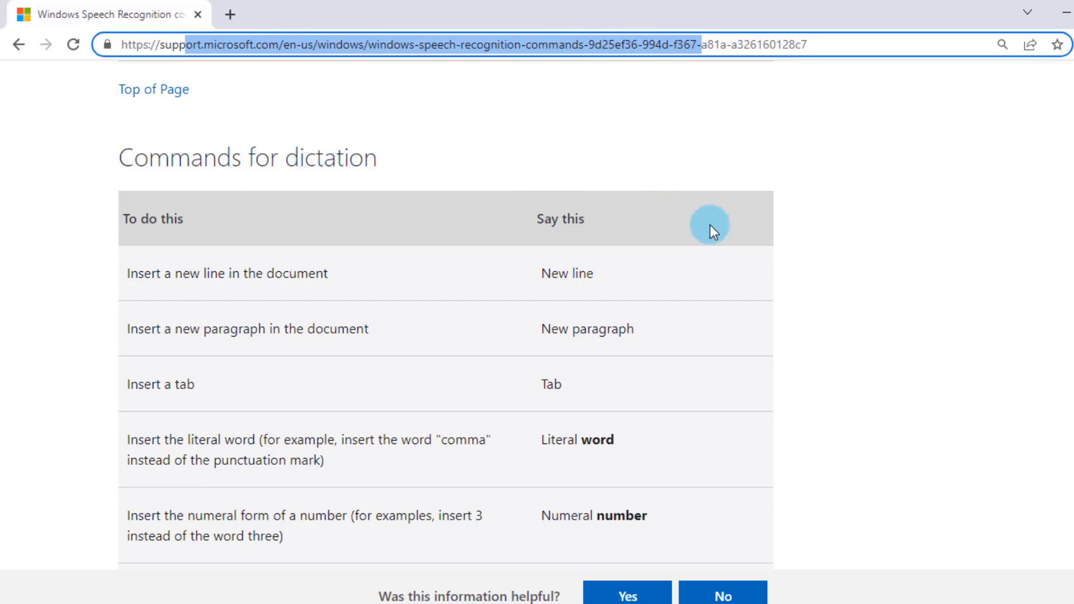
pyautogui.scroll(-2, 710, 224)
pyautogui.scroll(-5, 721, 268)
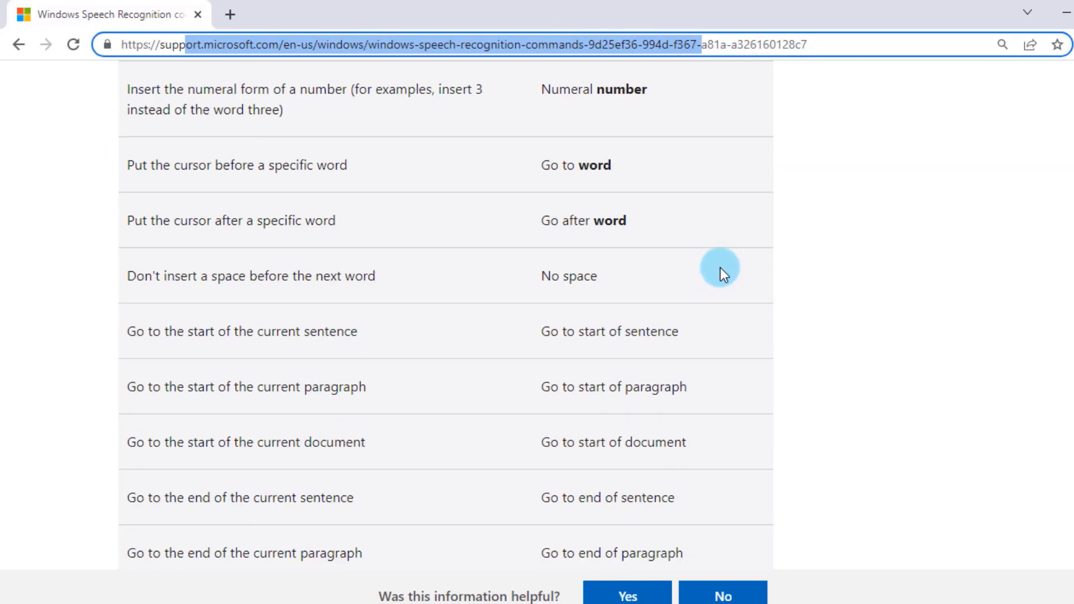
pyautogui.scroll(-5, 726, 267)
pyautogui.scroll(-10, 732, 265)
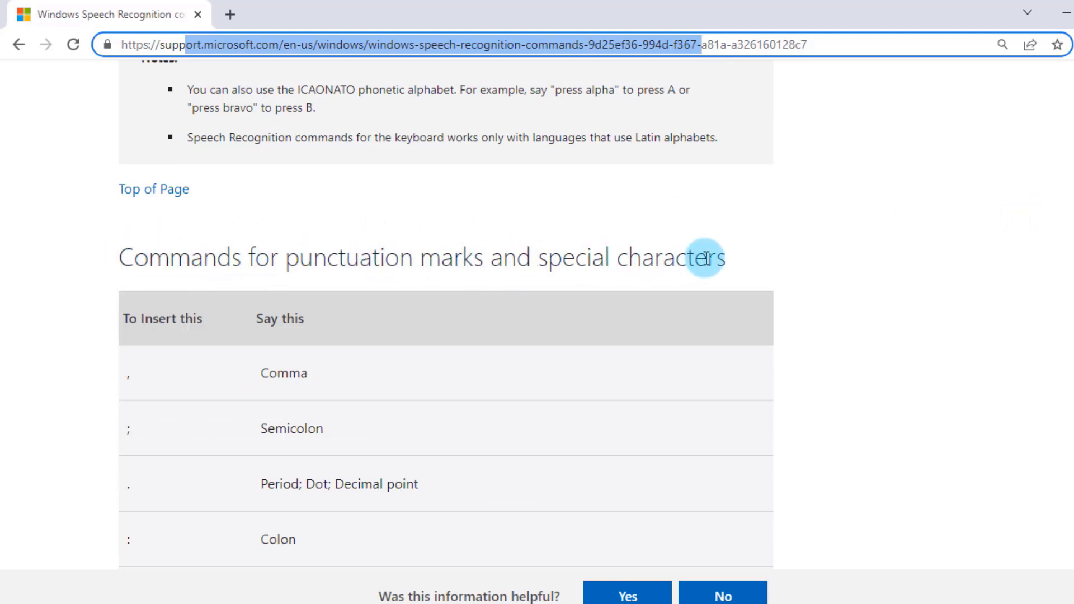
pyautogui.scroll(-6, 846, 287)
pyautogui.scroll(-4, 842, 286)
pyautogui.scroll(-3, 842, 282)
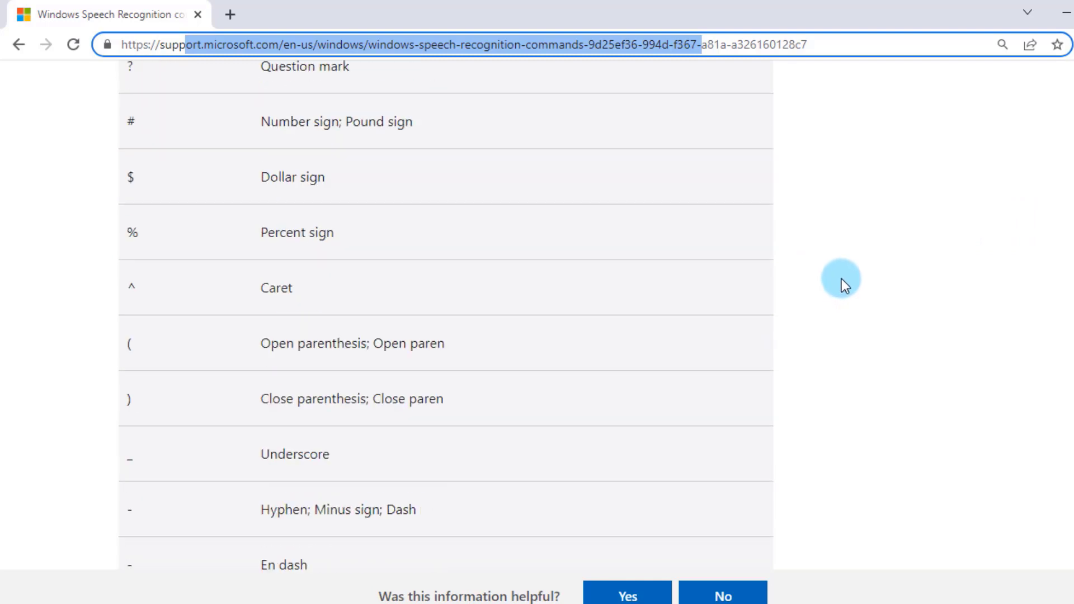
pyautogui.scroll(6, 841, 278)
pyautogui.scroll(4, 843, 272)
pyautogui.scroll(3, 843, 271)
pyautogui.scroll(-2, 845, 271)
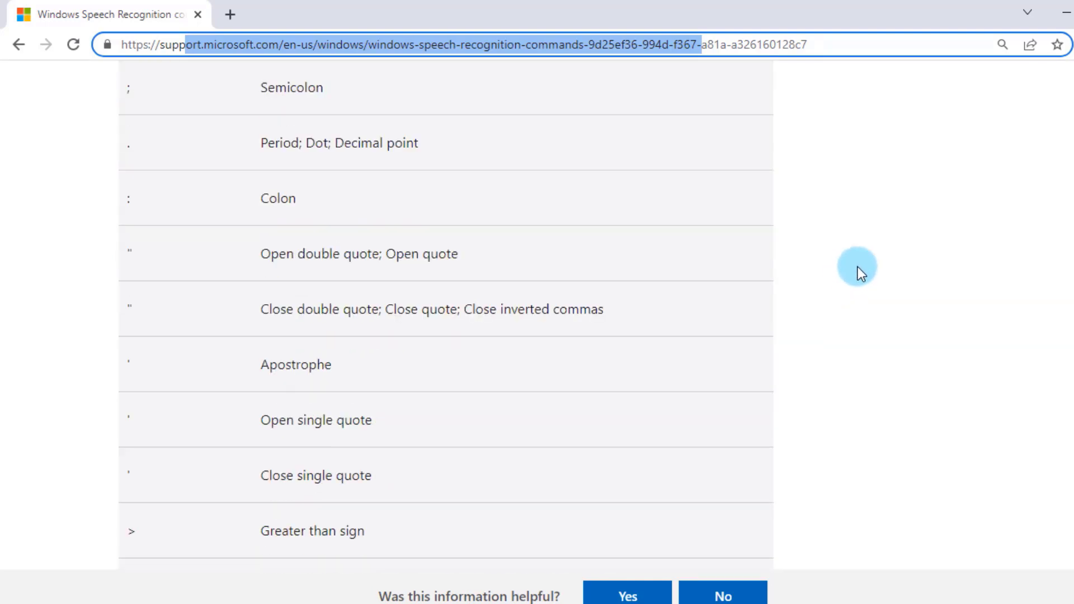
pyautogui.click(1066, 13)
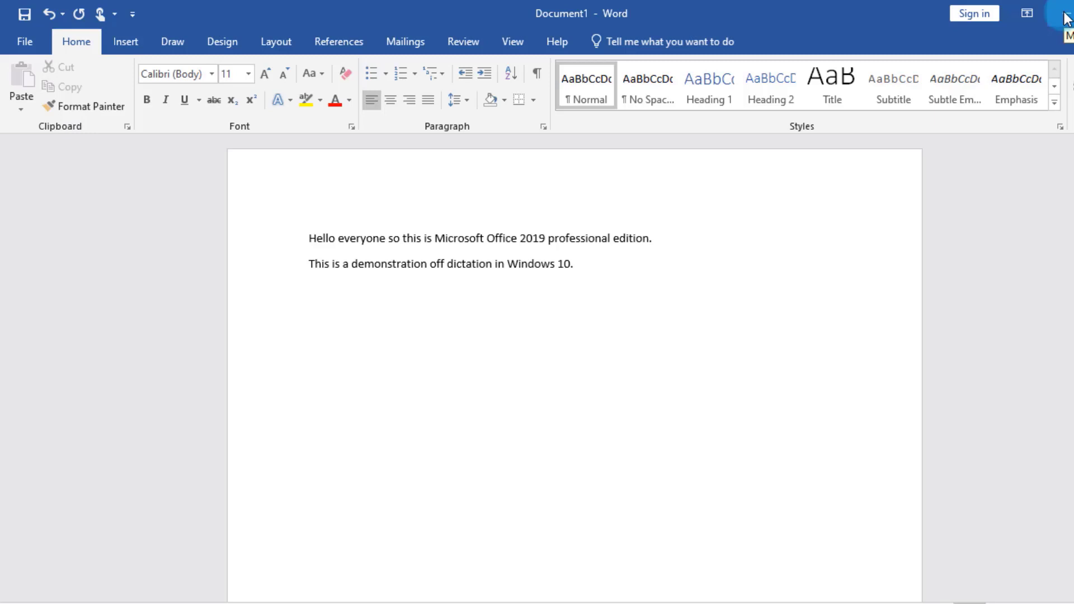